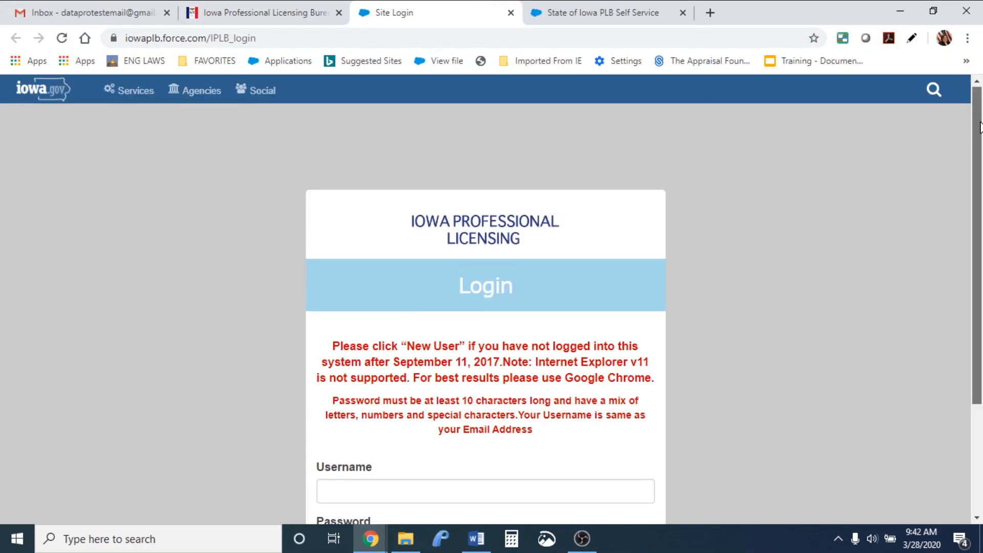
Switch to the signed-in State of Iowa PLB Self Service tab showing the empty My Iowa PLB home page
drag(980, 127, 979, 234)
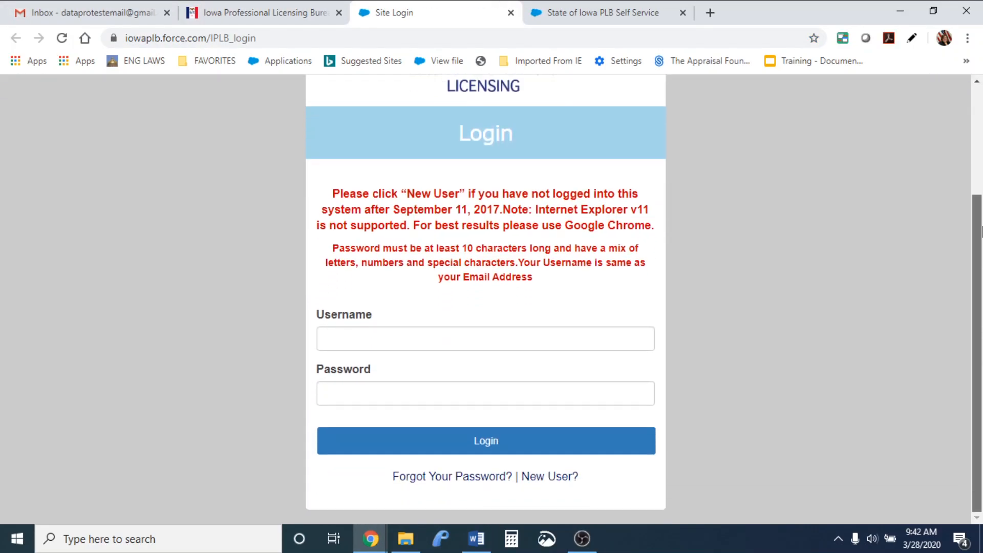
click(553, 12)
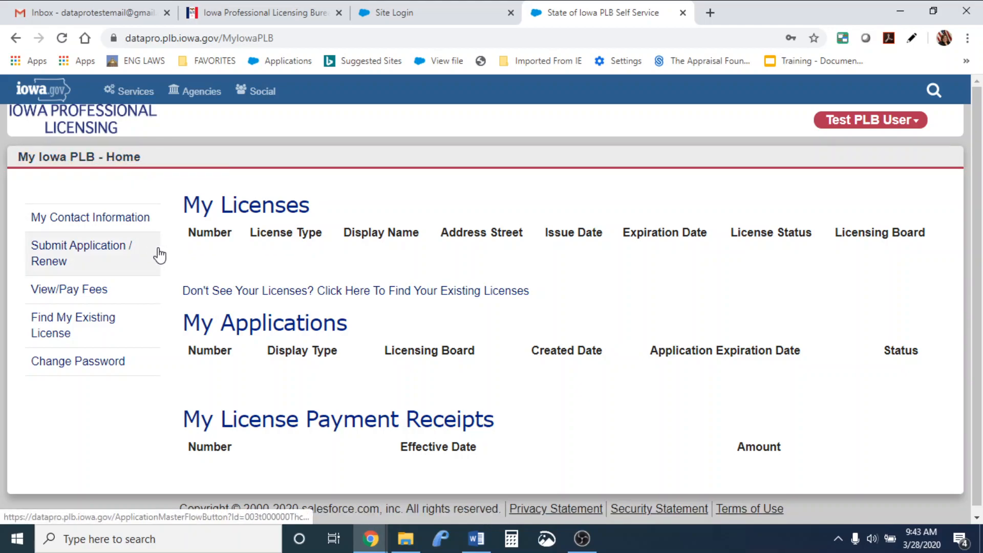
Begin a new application or renewal, passing the first-time profile notice and accepting the legal name
click(79, 259)
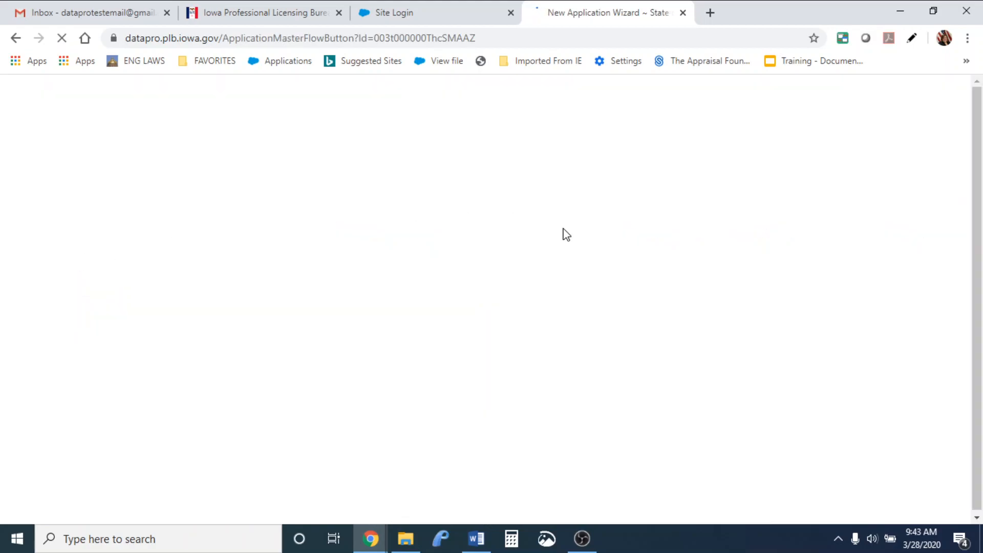
scroll(982, 200, down, 1)
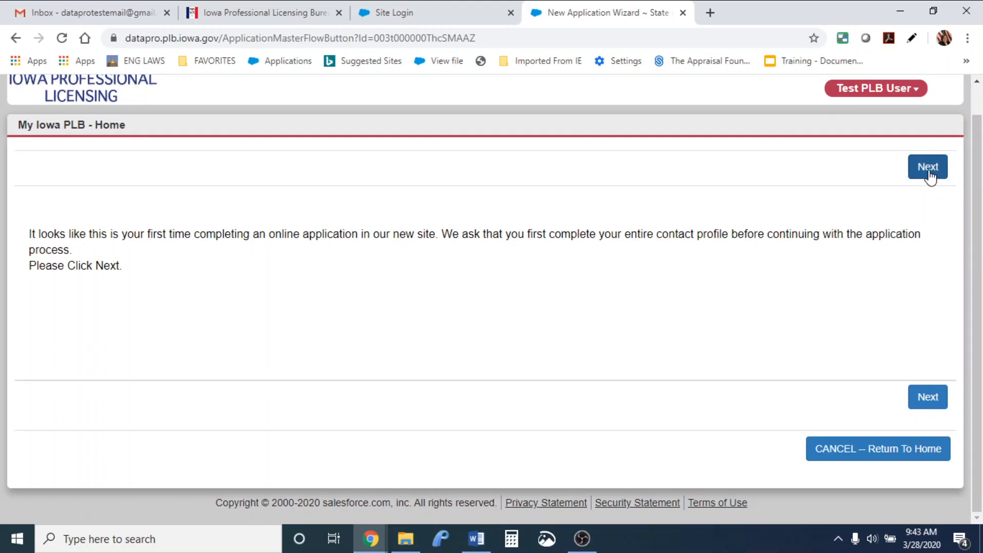
click(929, 168)
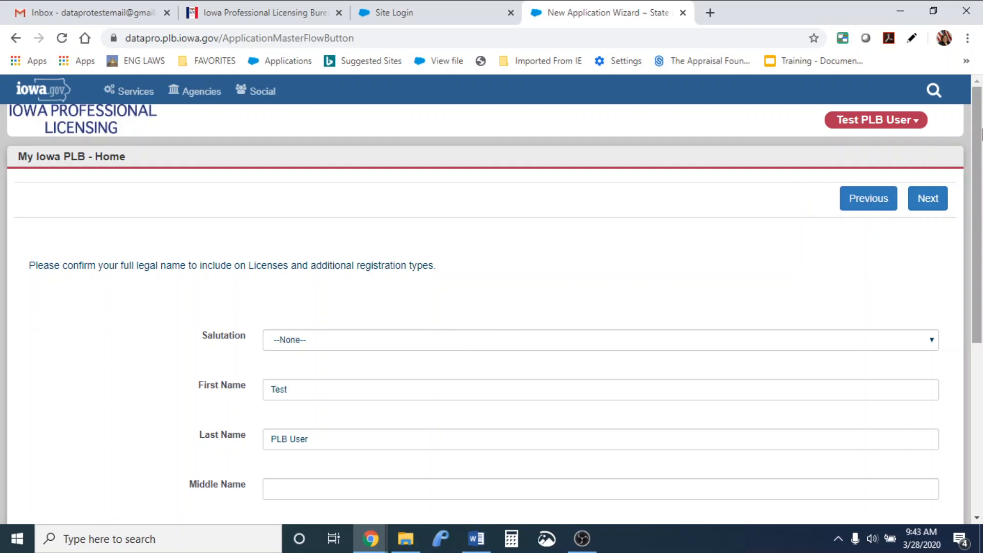
scroll(935, 382, down, 4)
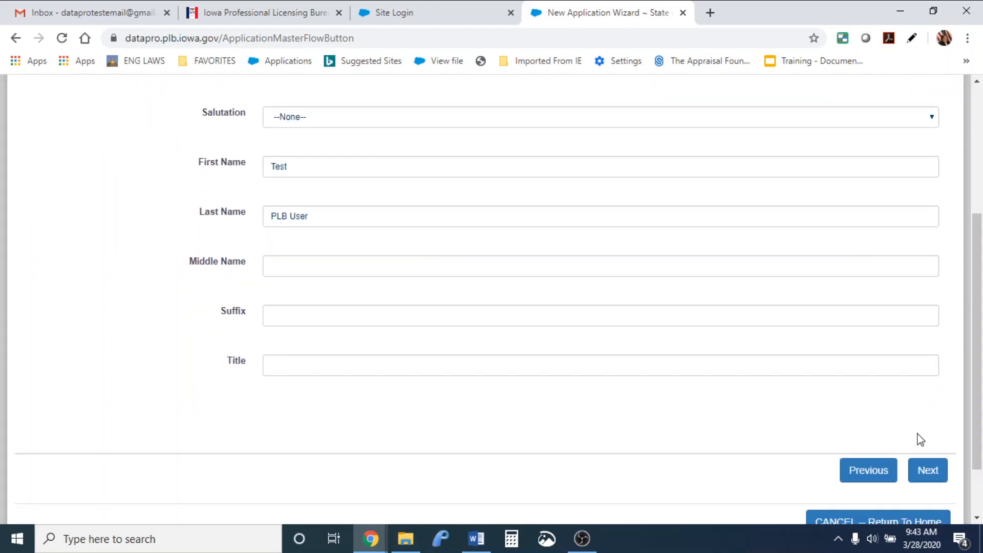
click(928, 469)
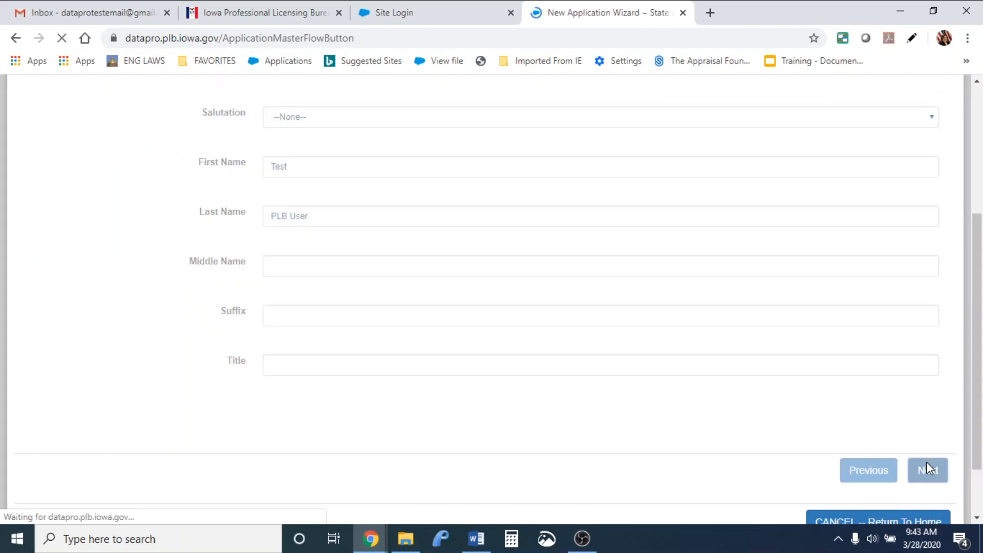
drag(980, 293, 979, 382)
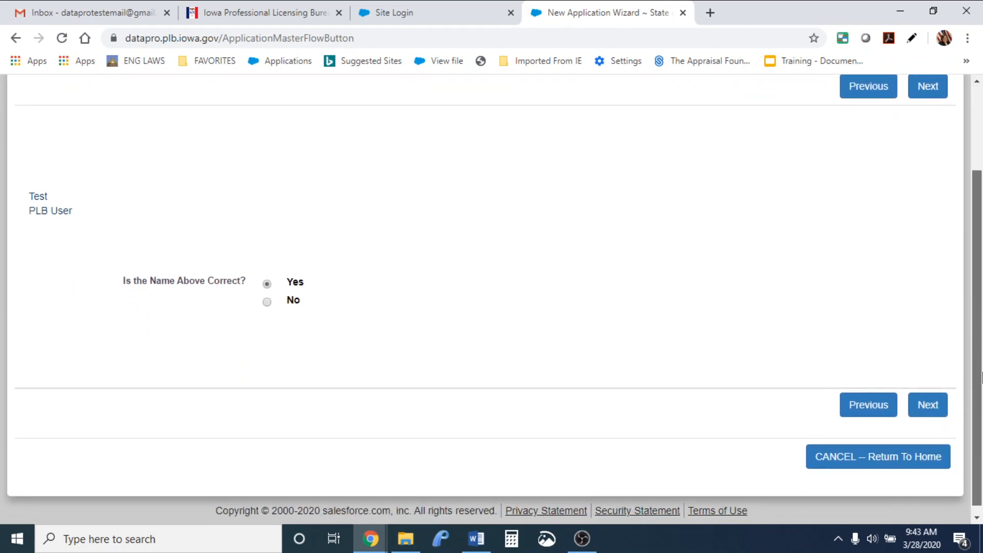
Confirm the name is correct, keep contact details with no aliases, and answer No to Veteran status
click(924, 416)
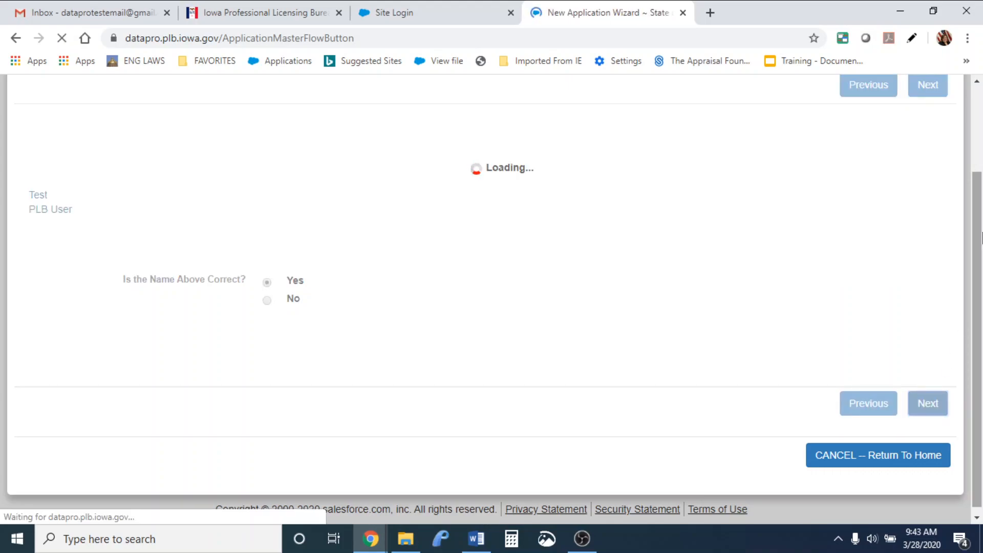
drag(982, 238, 982, 423)
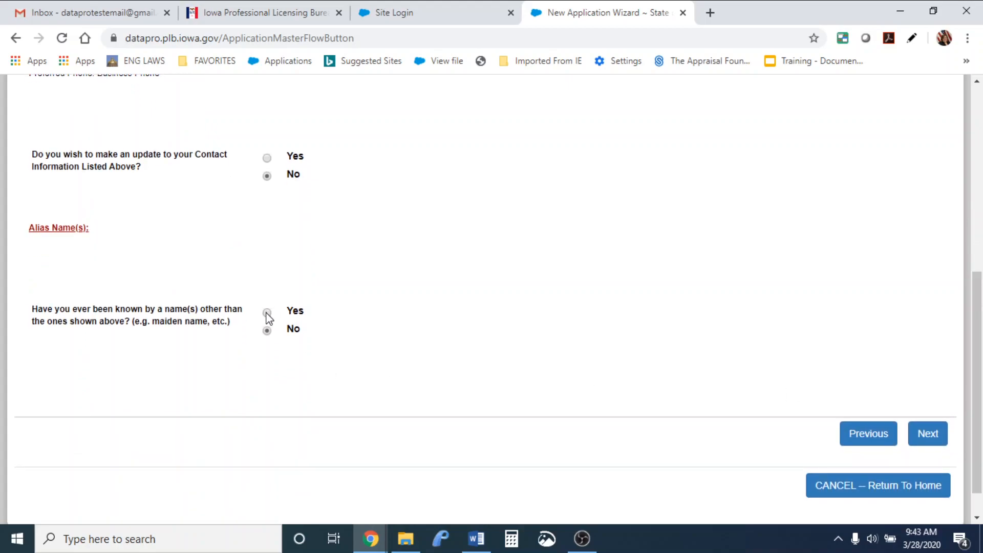
click(935, 440)
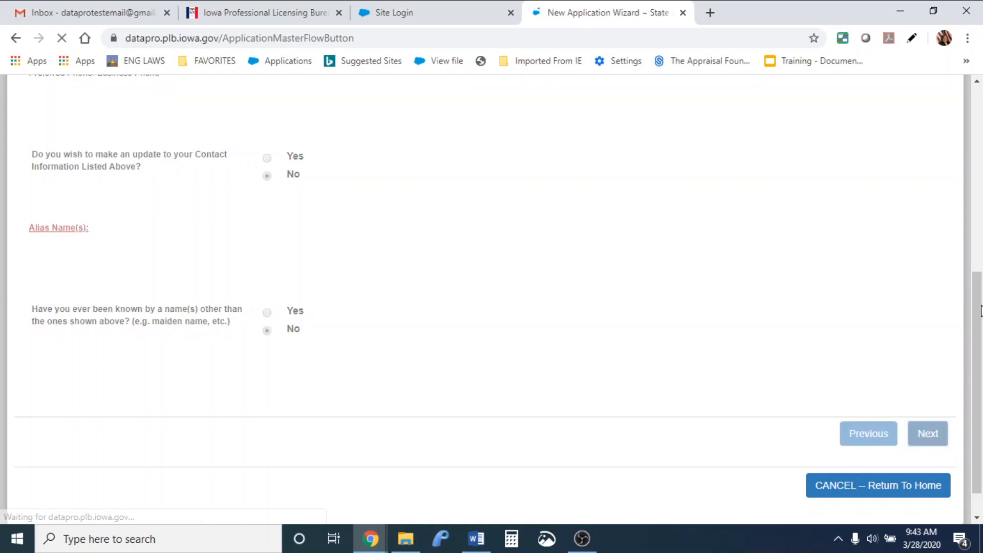
drag(981, 311, 981, 388)
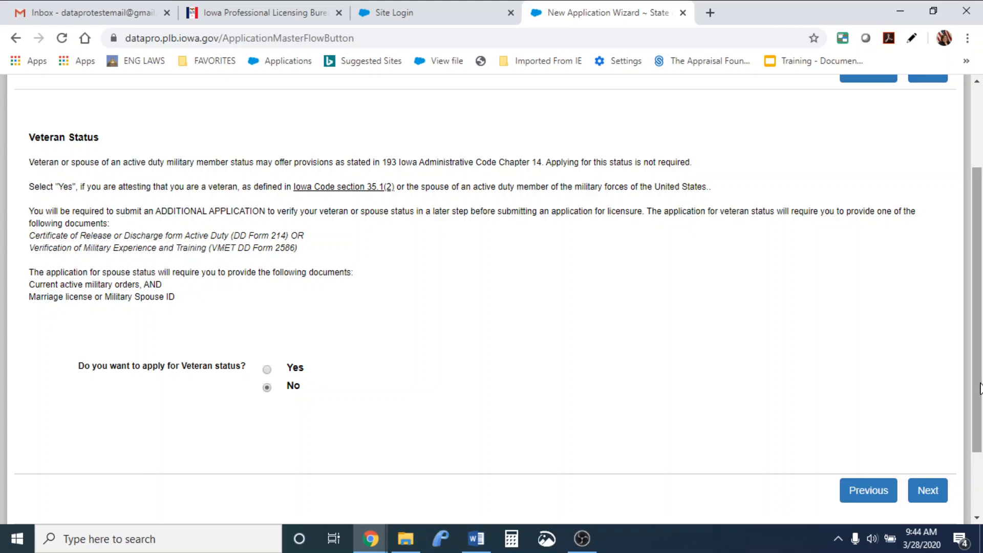
drag(981, 389, 980, 415)
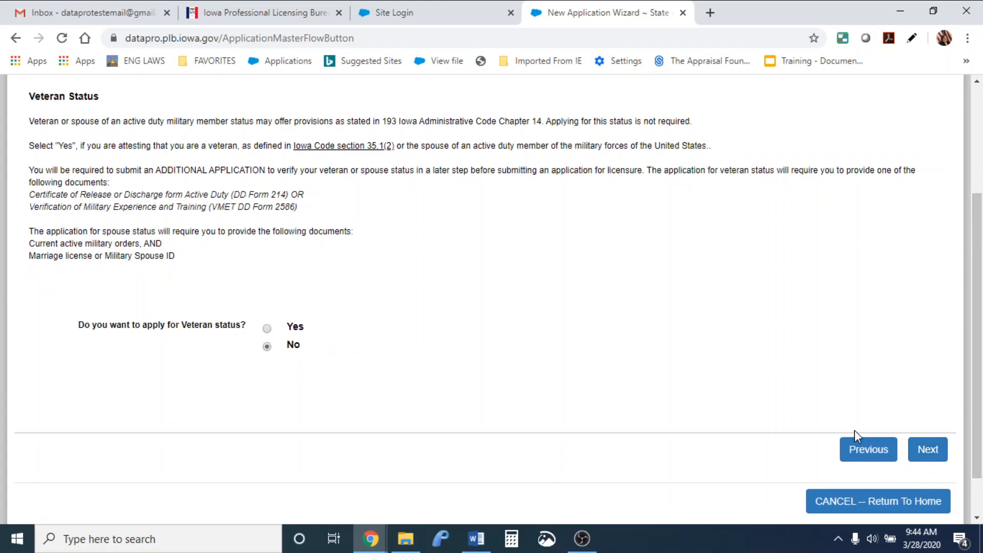
click(928, 450)
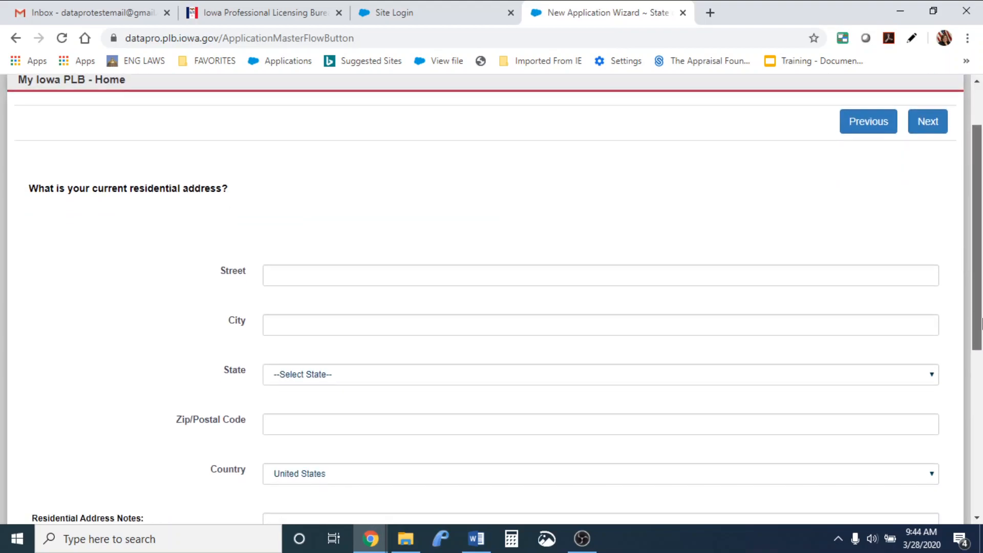
scroll(979, 384, down, 3)
click(811, 215)
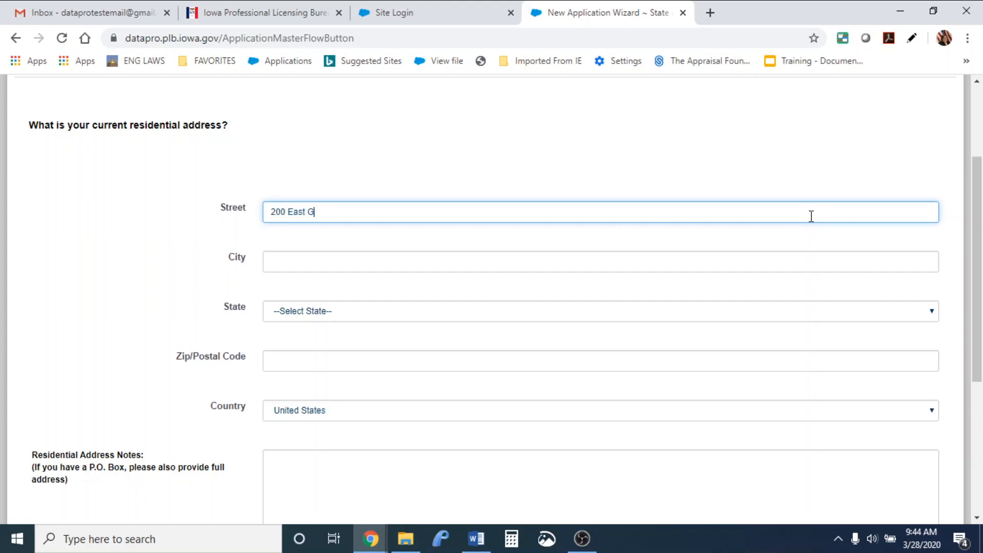
key(Tab)
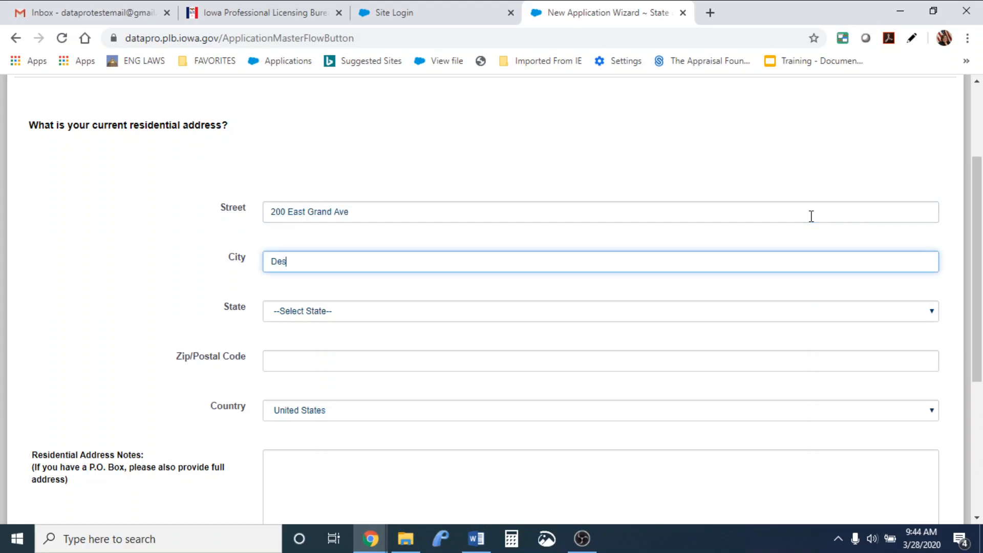
key(Tab)
key(shift+Tab)
key(End)
key(Tab)
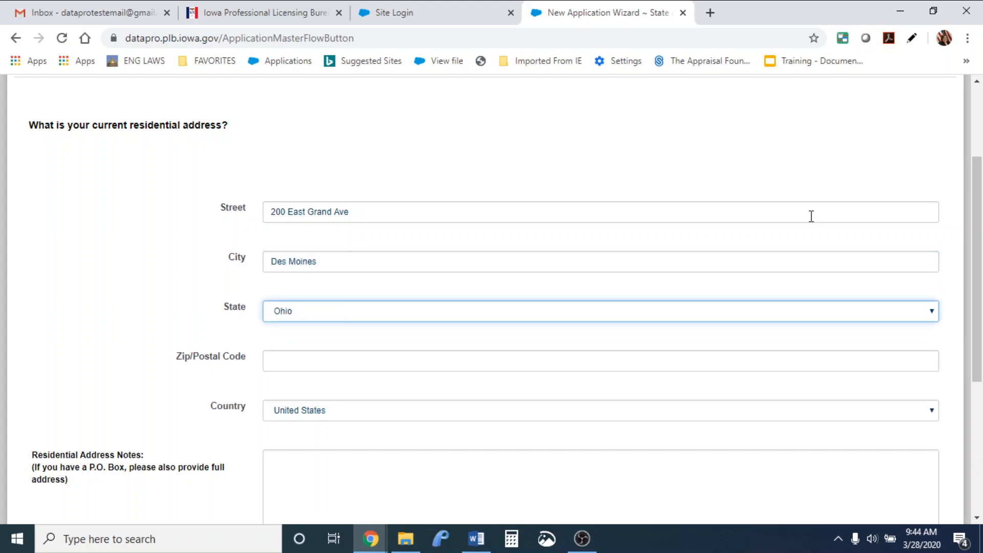
Add zip code 50309 and the country, then submit the residential address
key(Tab)
key(shift+Tab)
key(Tab)
text(50309)
key(Tab)
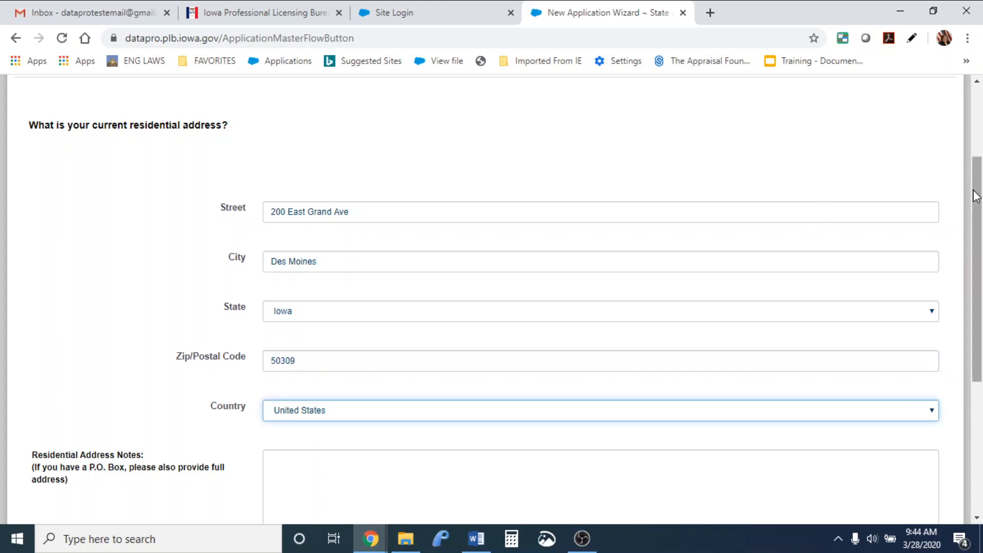
scroll(976, 204, down, 5)
click(939, 394)
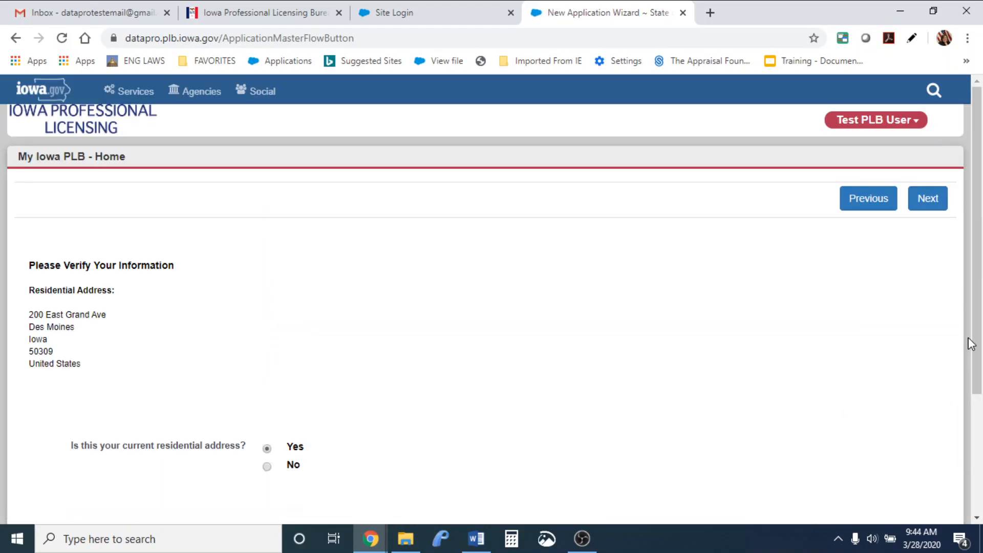
drag(977, 333, 982, 414)
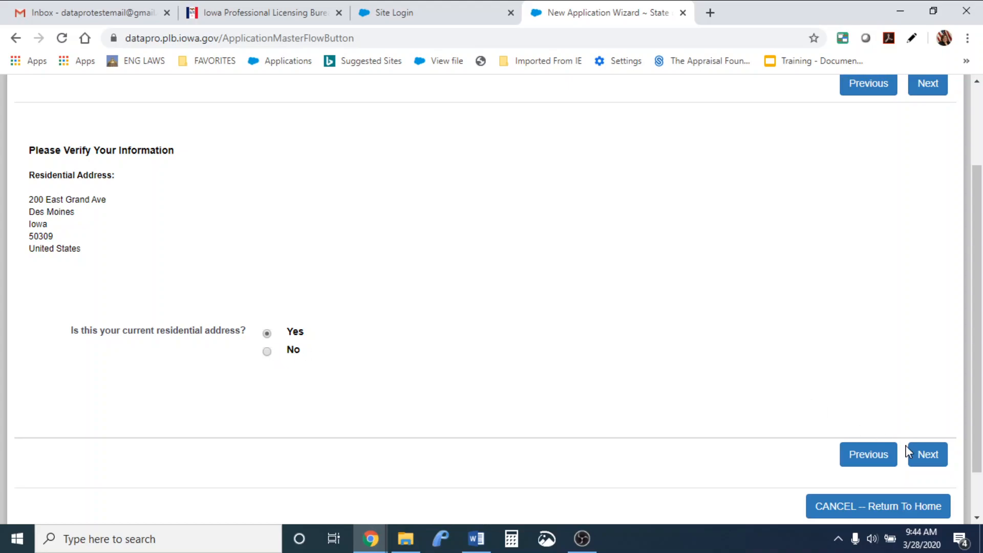
Confirm the address is current, then set gender to Female and ethnicity to White/Caucasian
click(924, 455)
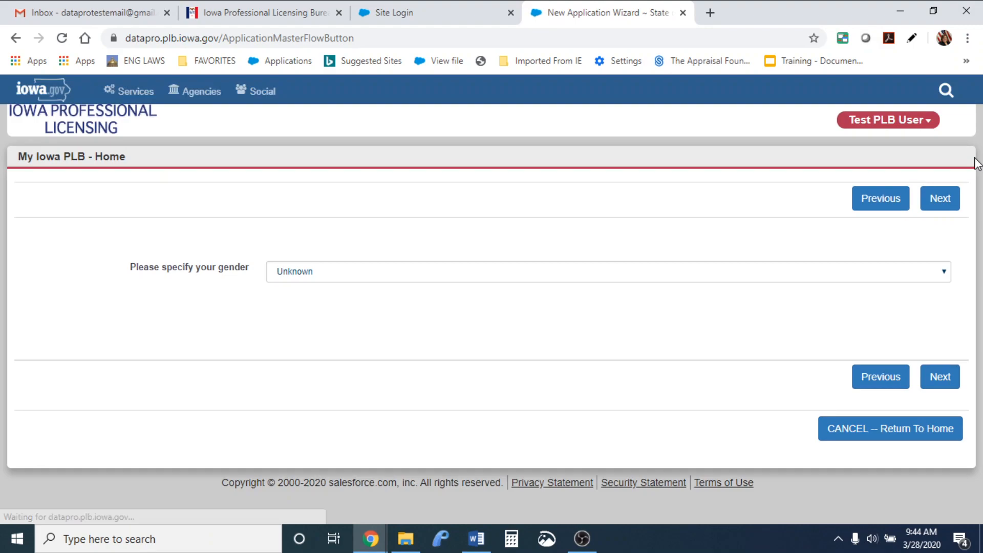
click(828, 275)
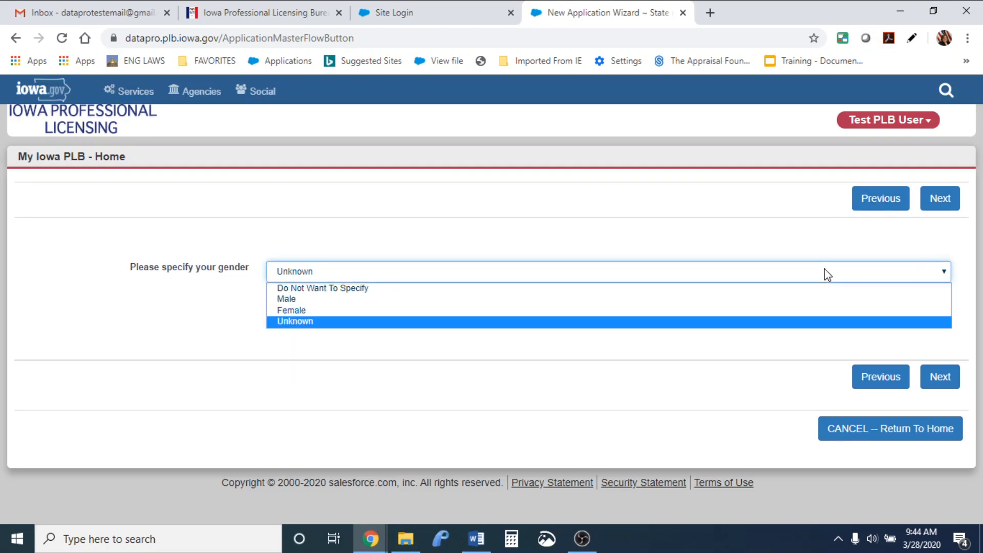
click(821, 312)
click(940, 376)
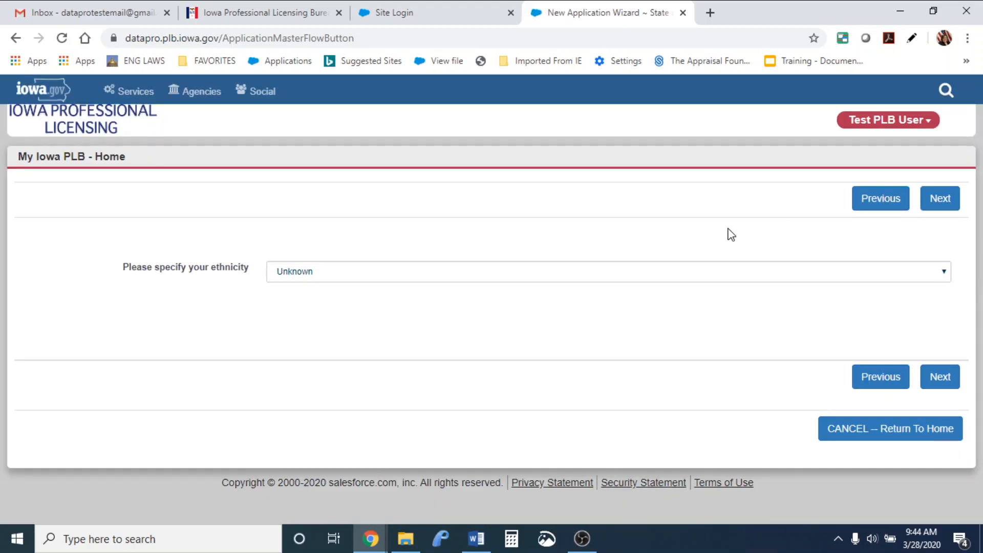
click(731, 275)
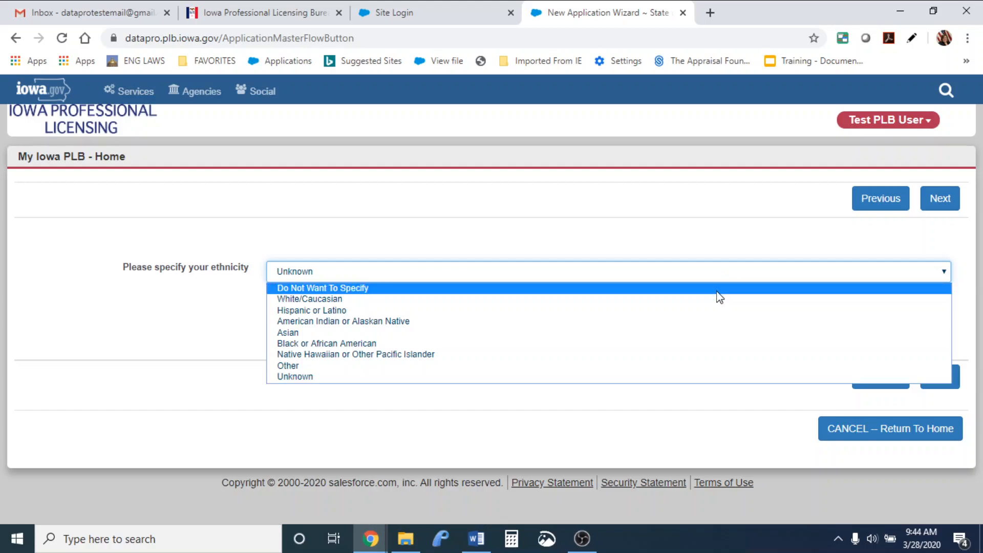
click(682, 306)
click(951, 378)
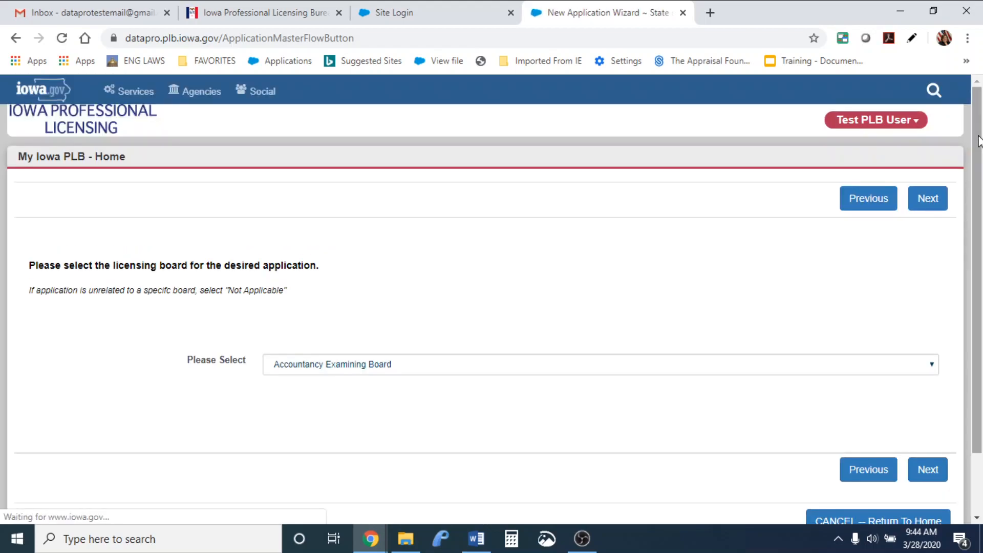
Select Real Estate Commission from the licensing board list and continue
drag(979, 137, 980, 222)
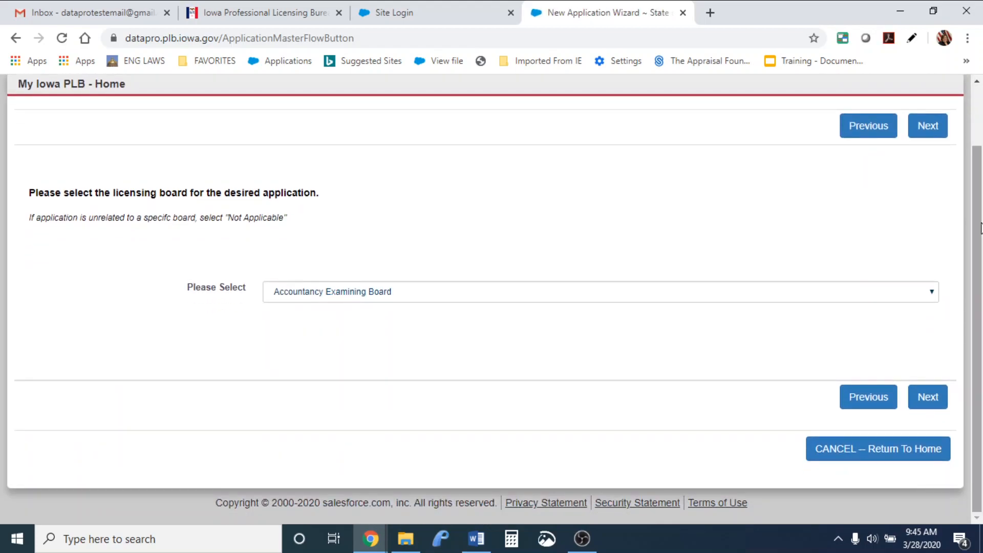
click(462, 296)
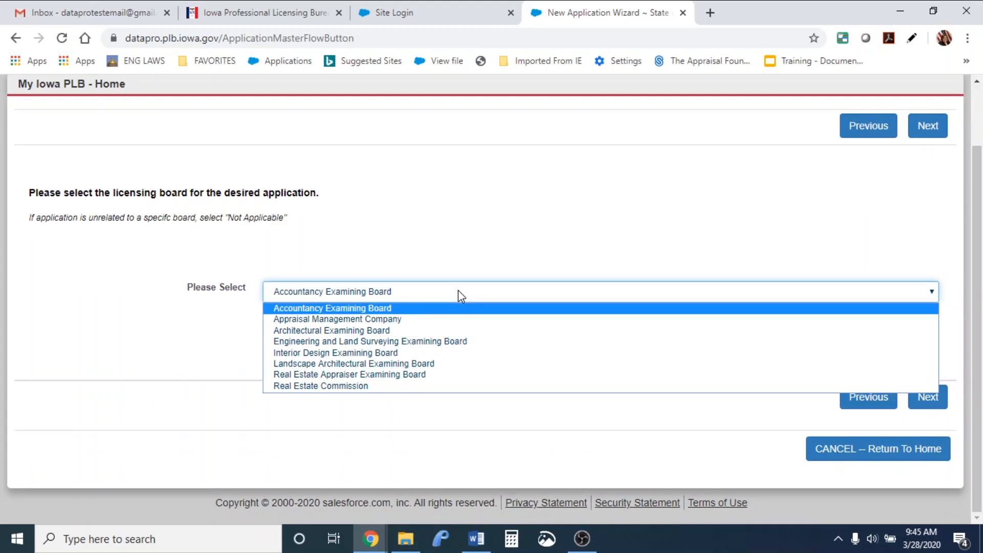
click(446, 390)
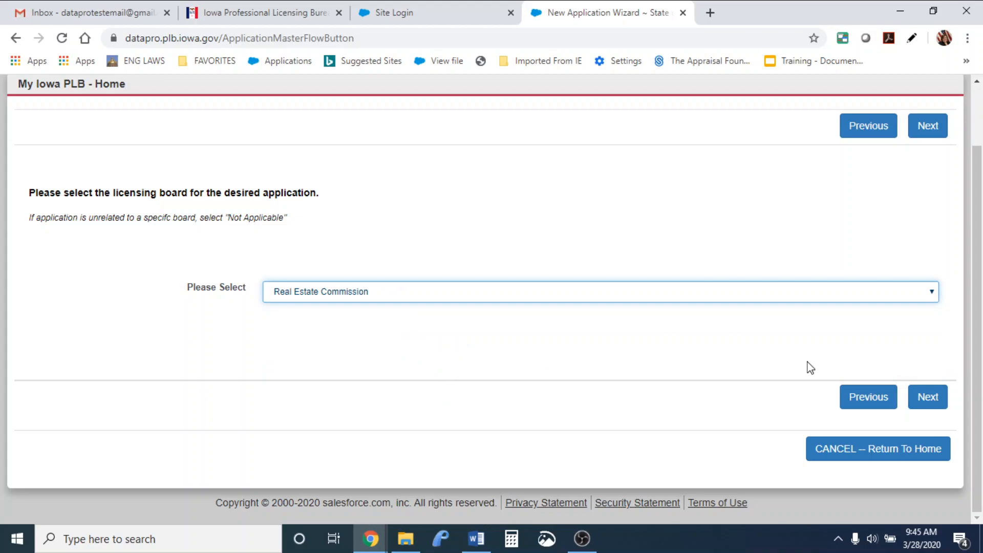
click(929, 395)
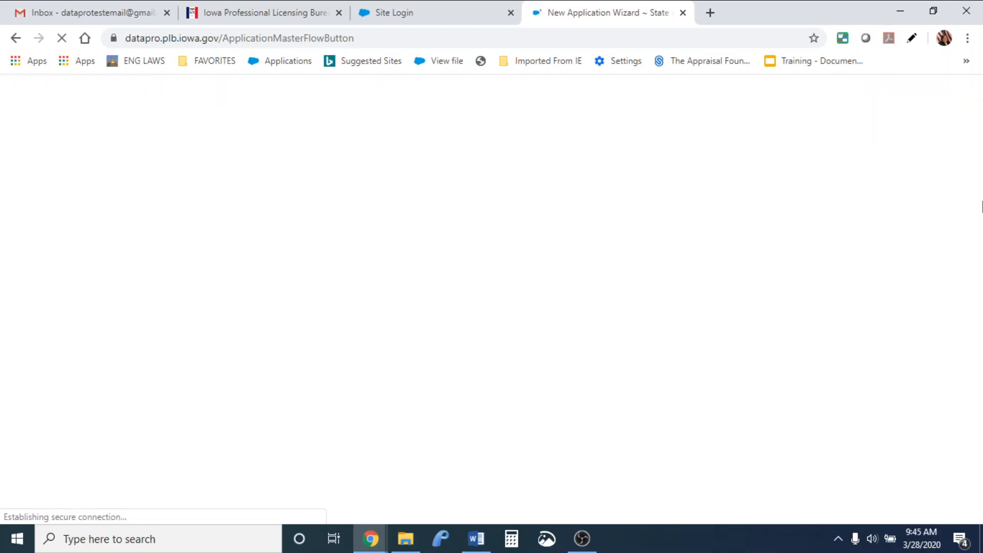
Pick 'General - Background Packet Request' from the available applications and proceed
scroll(978, 187, down, 1)
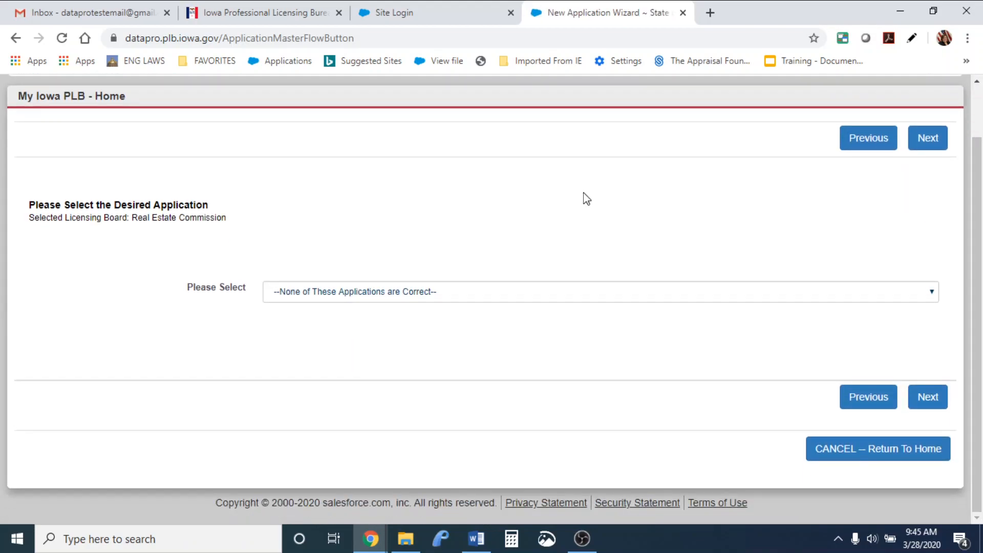
click(549, 291)
drag(929, 124, 935, 223)
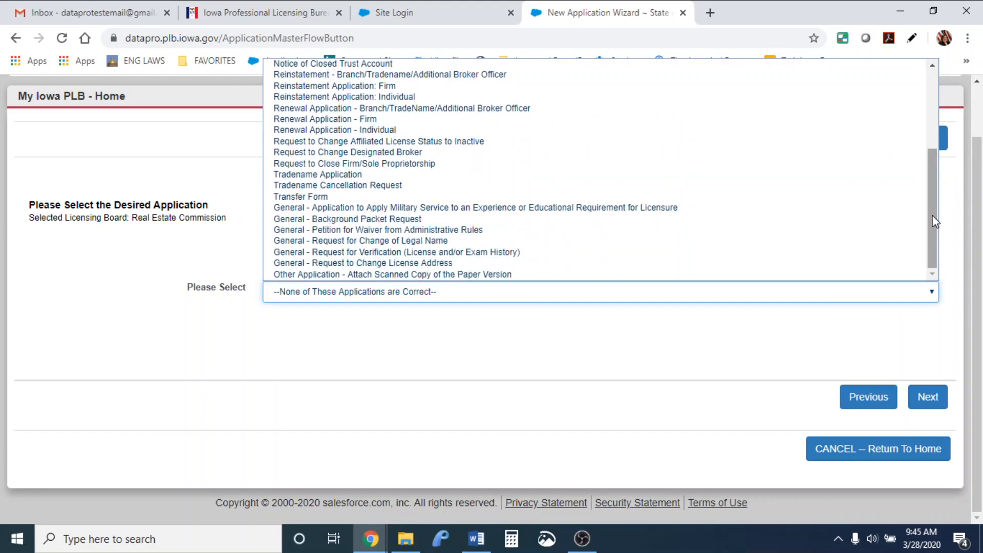
click(688, 228)
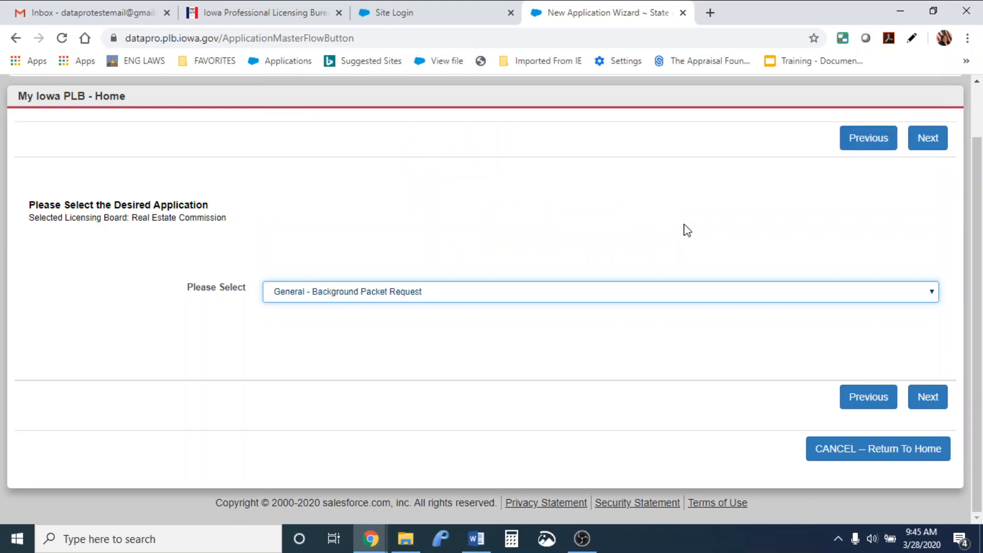
click(937, 398)
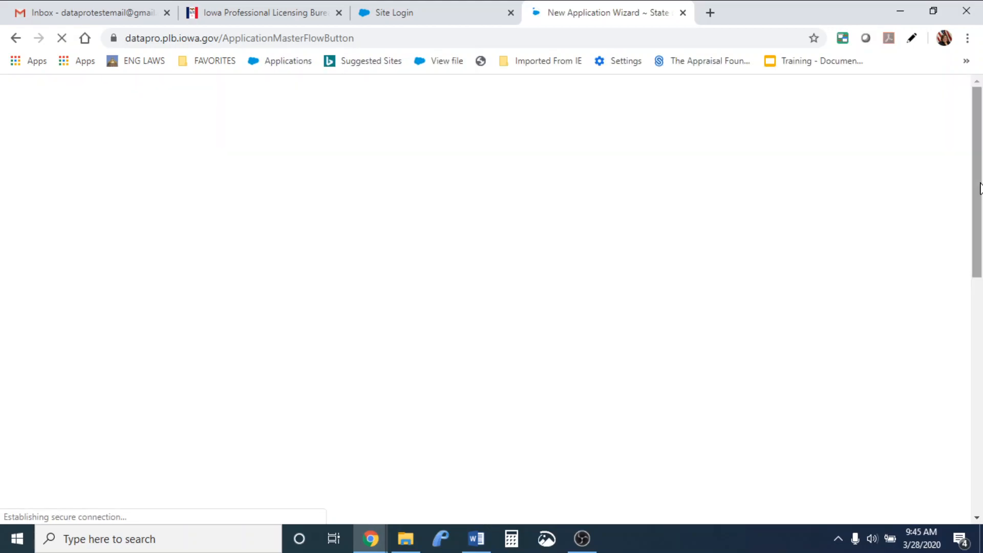
Keep Continue selected, review the $51-fee checklist notes, and confirm creating the application
drag(980, 189, 981, 251)
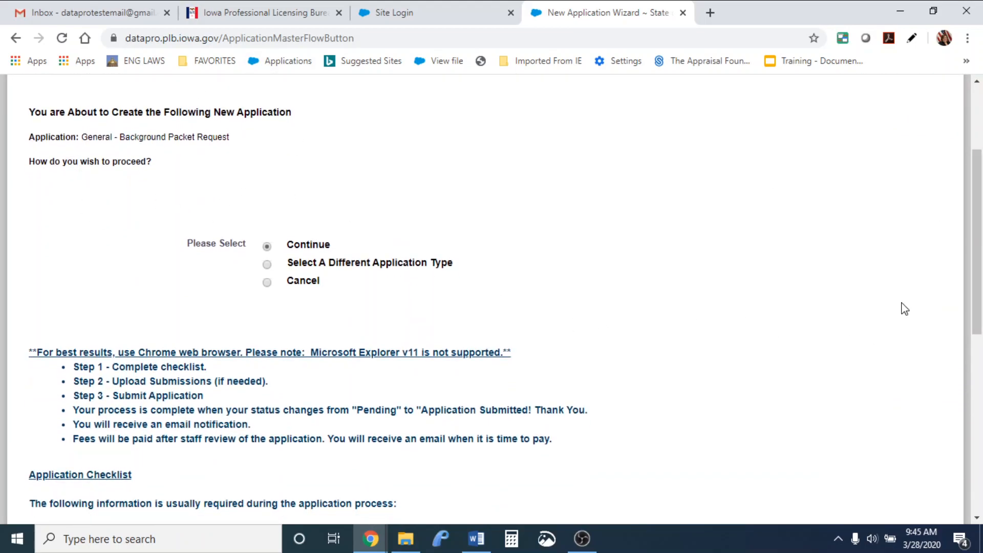
drag(968, 257, 968, 318)
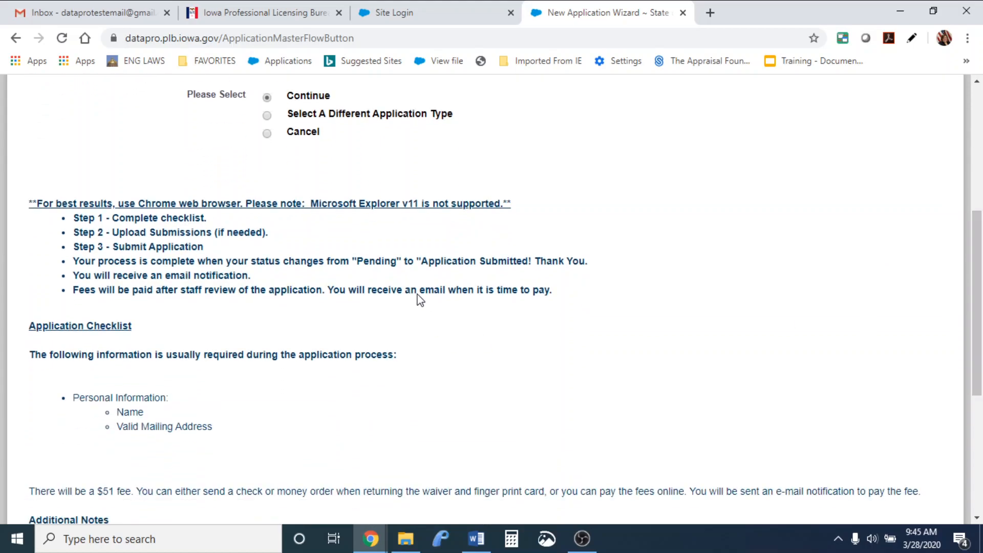
drag(980, 313, 980, 418)
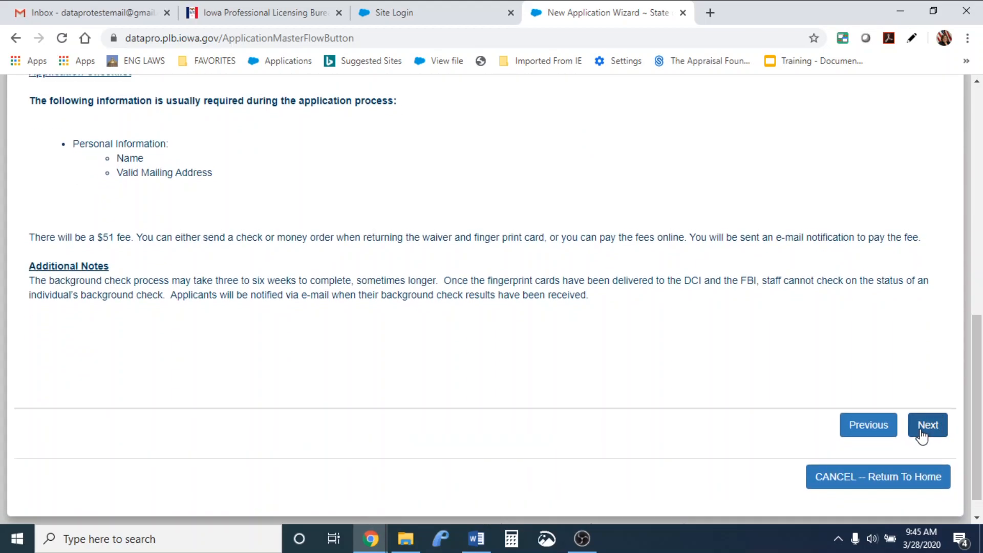
click(922, 435)
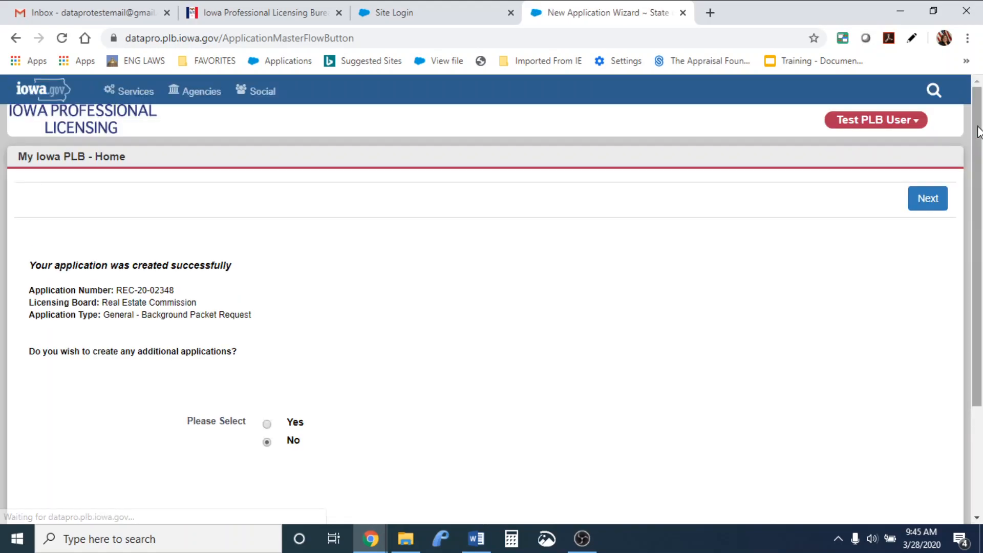
Answer No to creating additional applications and finish the wizard
drag(979, 132, 981, 179)
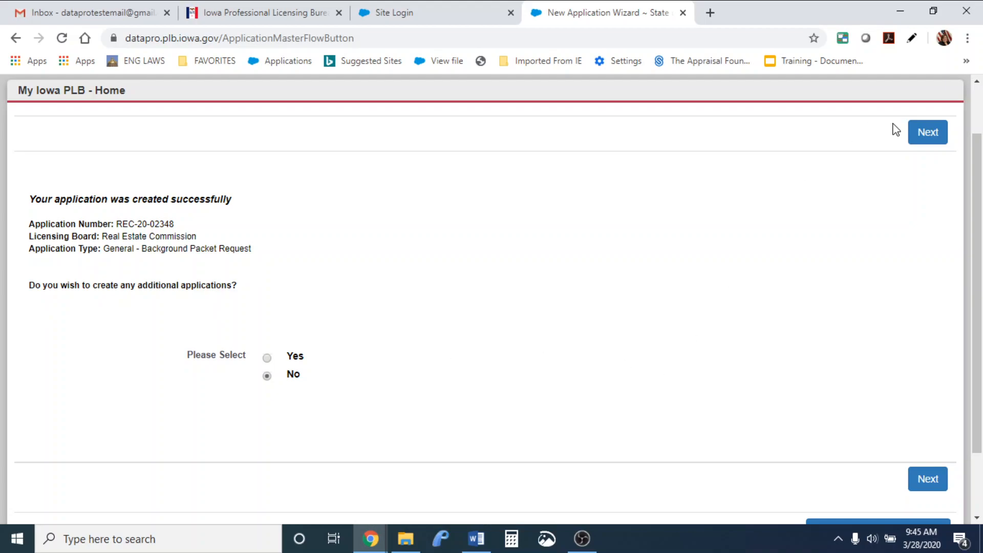
click(922, 134)
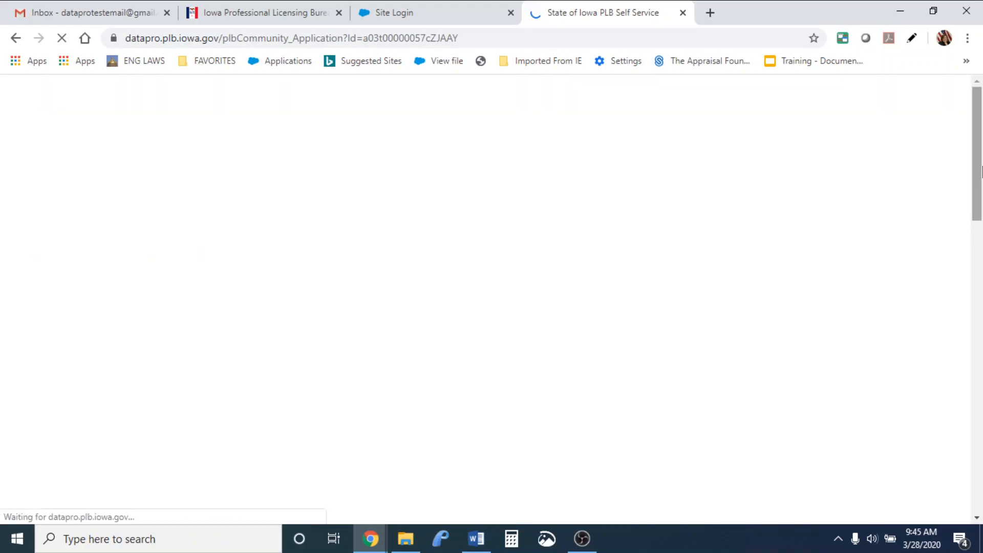
mouse_move(980, 172)
mouse_down()
mouse_move(980, 219)
mouse_move(980, 187)
mouse_up()
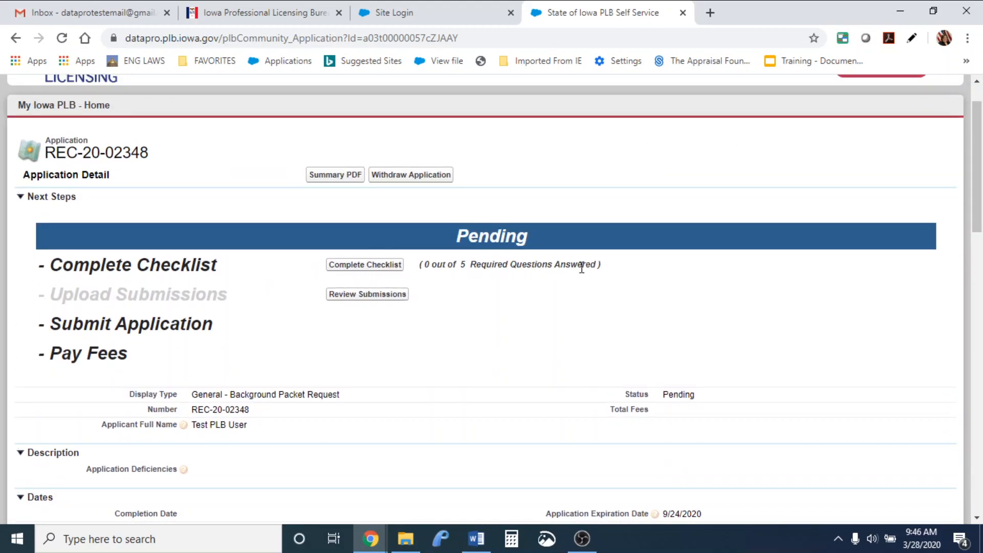
click(371, 266)
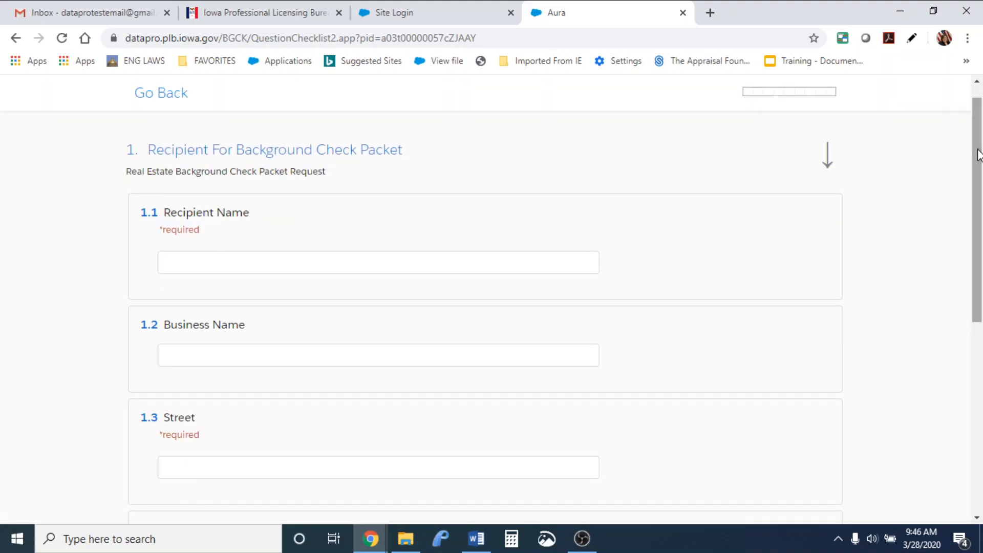
Enter the packet recipient's name and the business name 'Dept of Commerce'
click(462, 261)
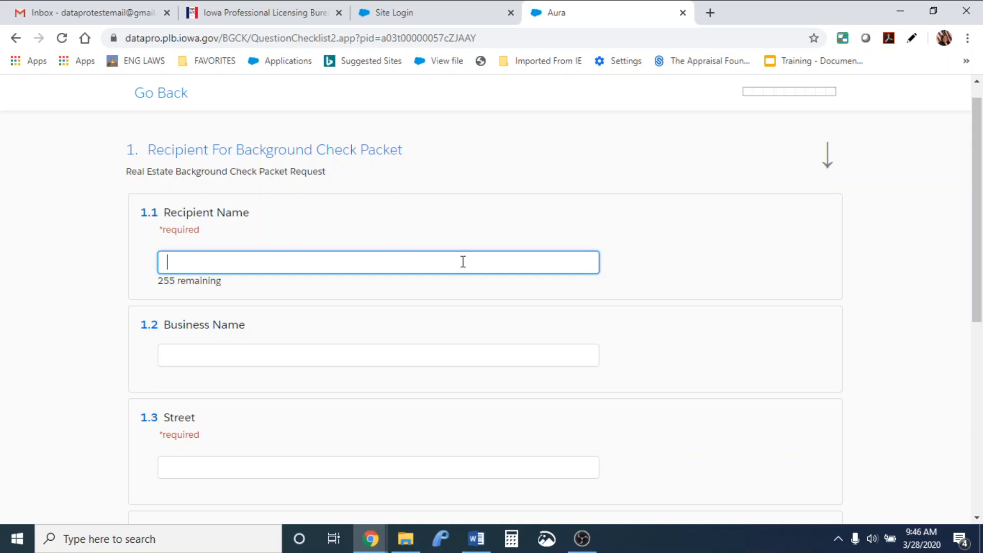
text(Test User)
key(Tab)
text(Dept o)
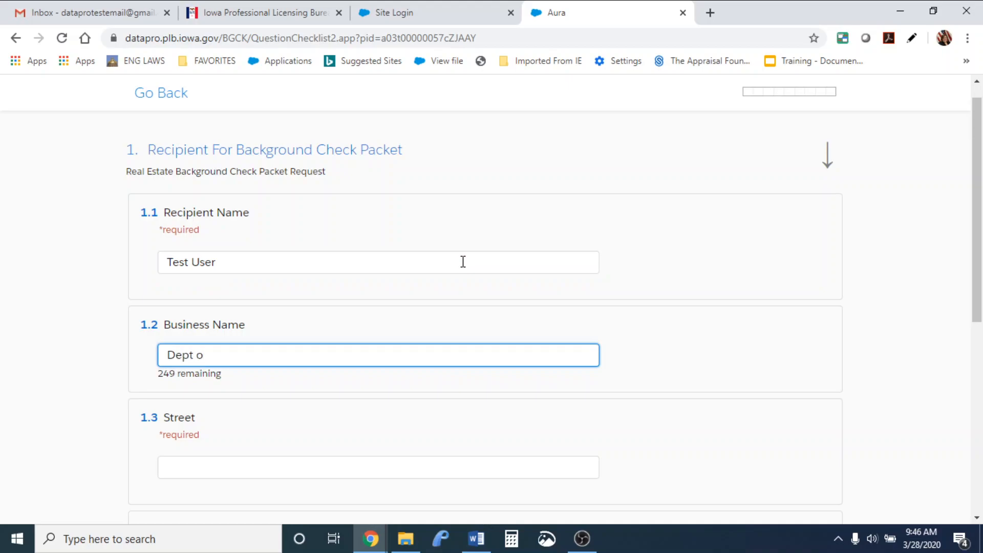
text(f Commerce)
Fill in the recipient's street, city Des Moines, state Iowa and zip, then save the answers
key(Tab)
text(200 East Grand A)
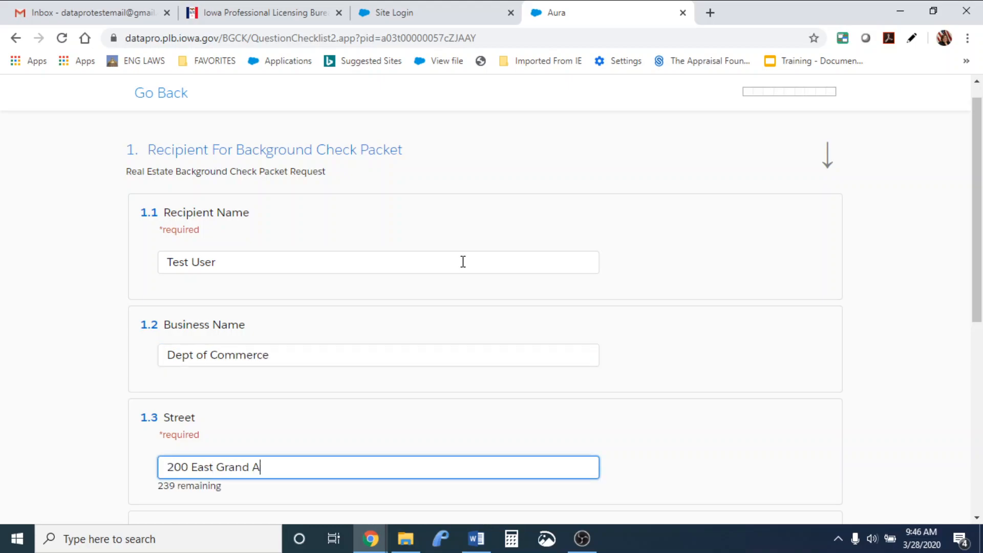
text(ve, Suite 350)
key(Tab)
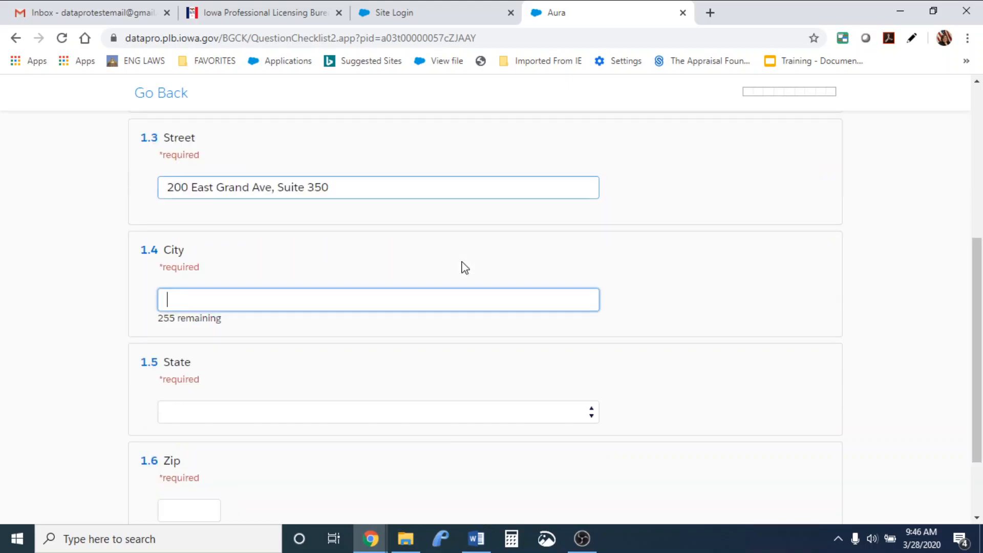
text(Des Moines)
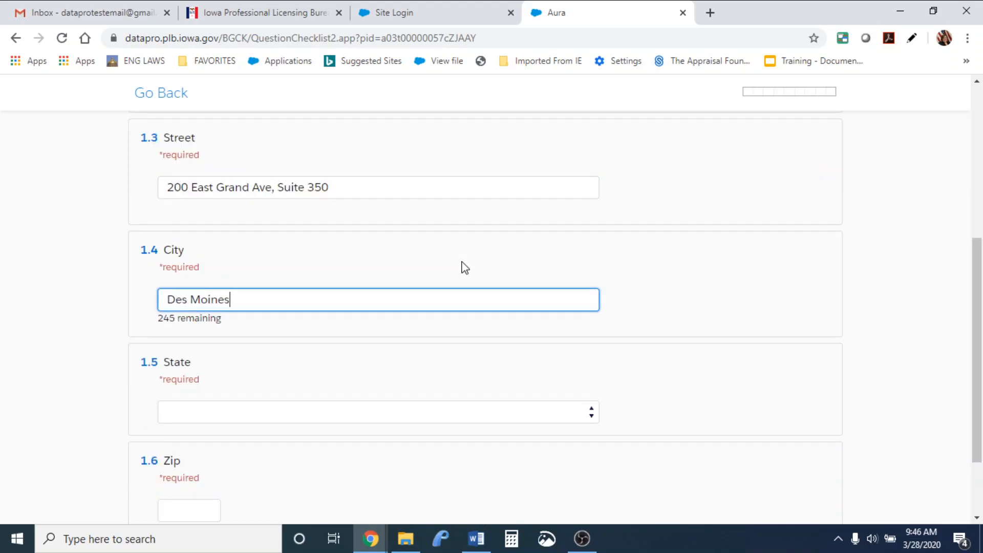
key(Tab)
text(Iowa)
key(Tab)
text(50309)
key(Tab)
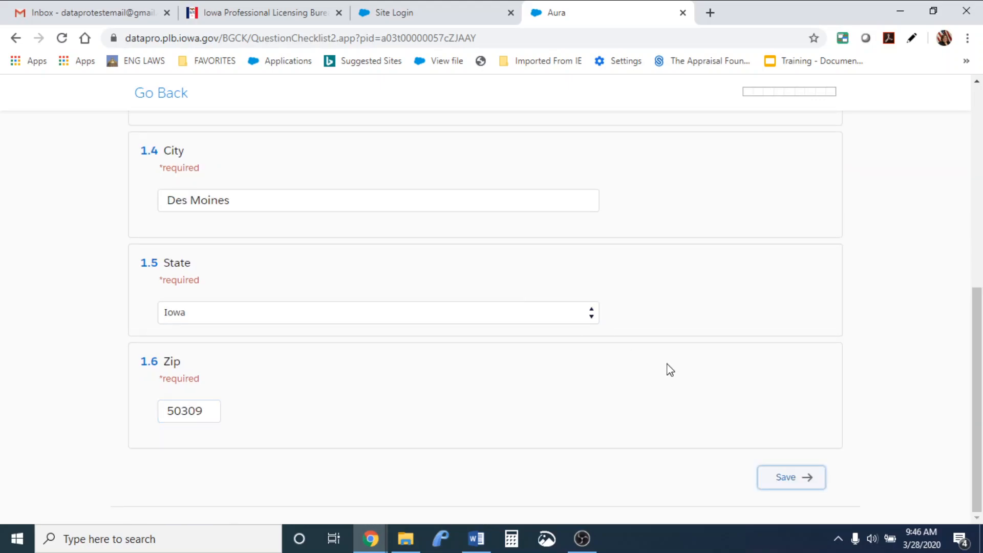
click(787, 478)
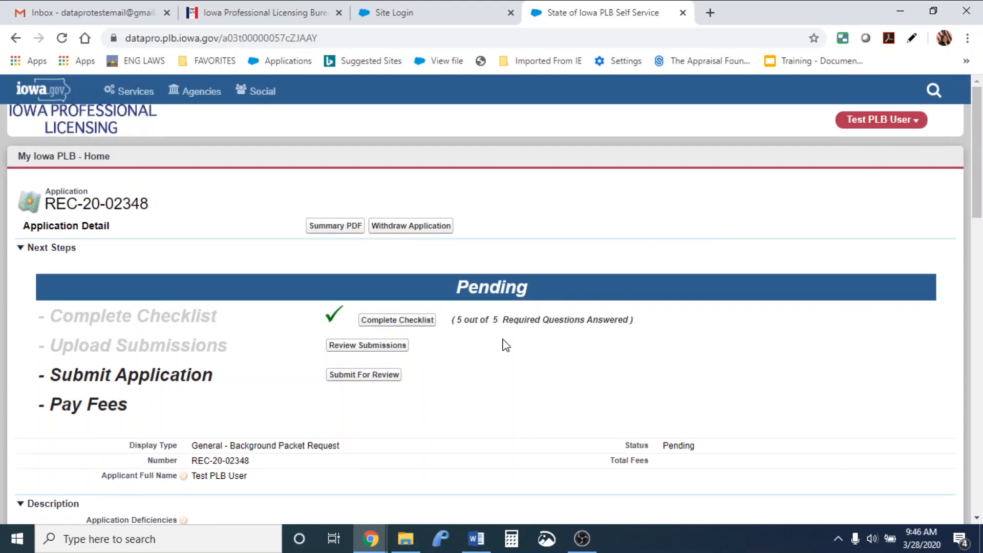
click(362, 375)
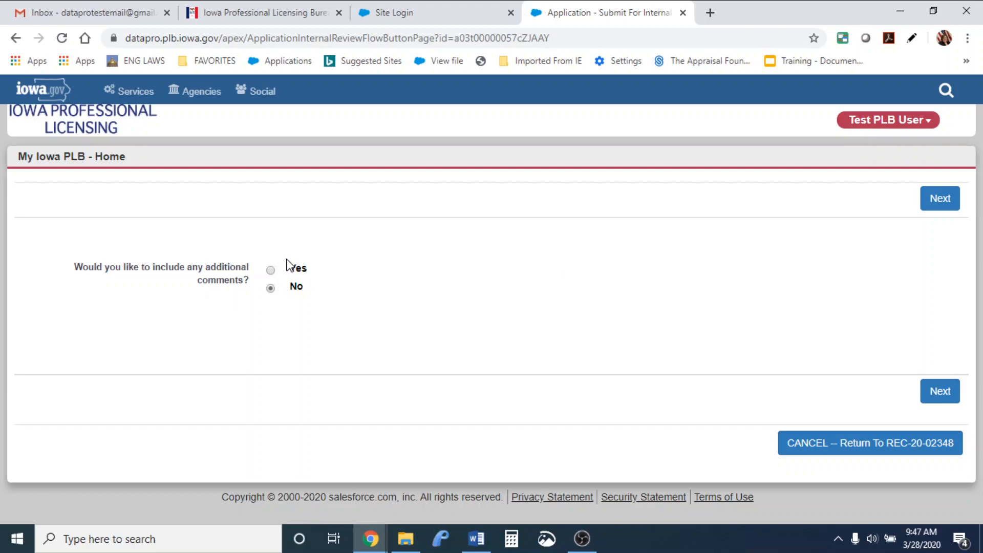
click(271, 270)
click(939, 391)
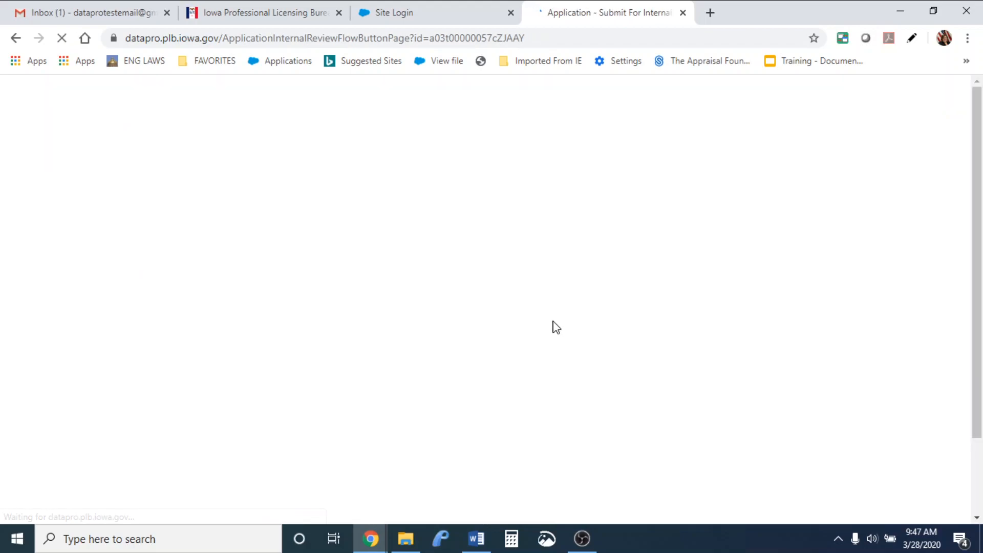
Add the applicant comment 'I will pick up in the office on Tuesday' and submit
click(540, 345)
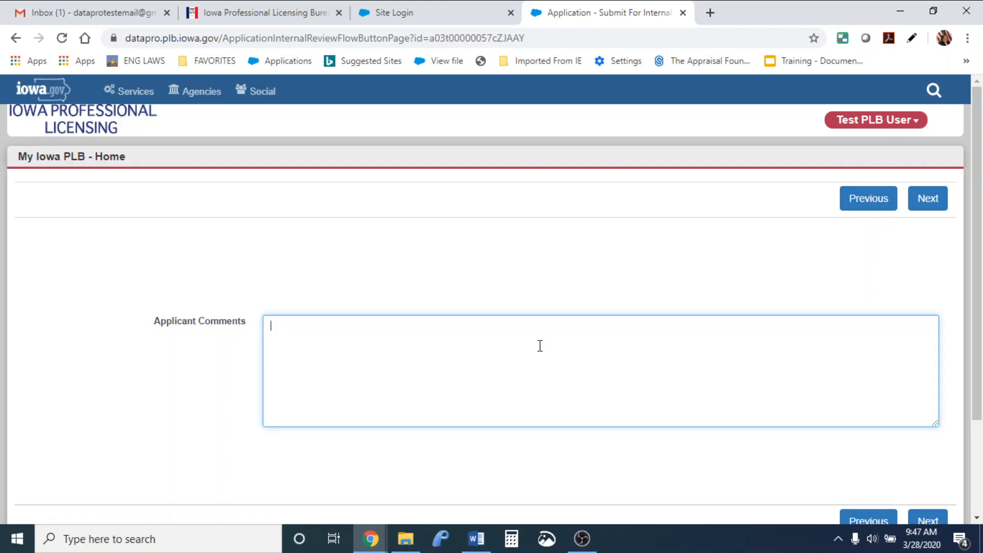
text(I will pick up in the office on T)
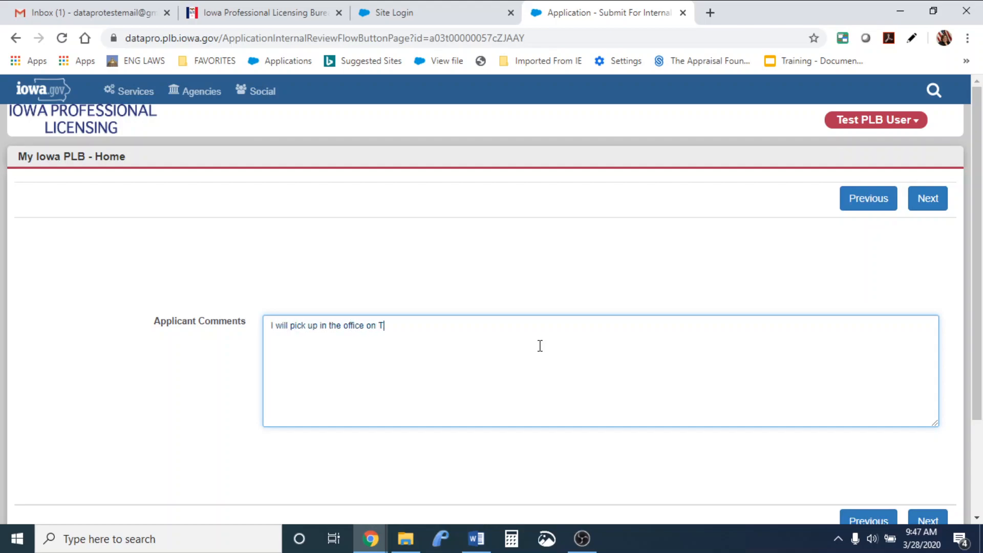
text(uesday)
click(927, 521)
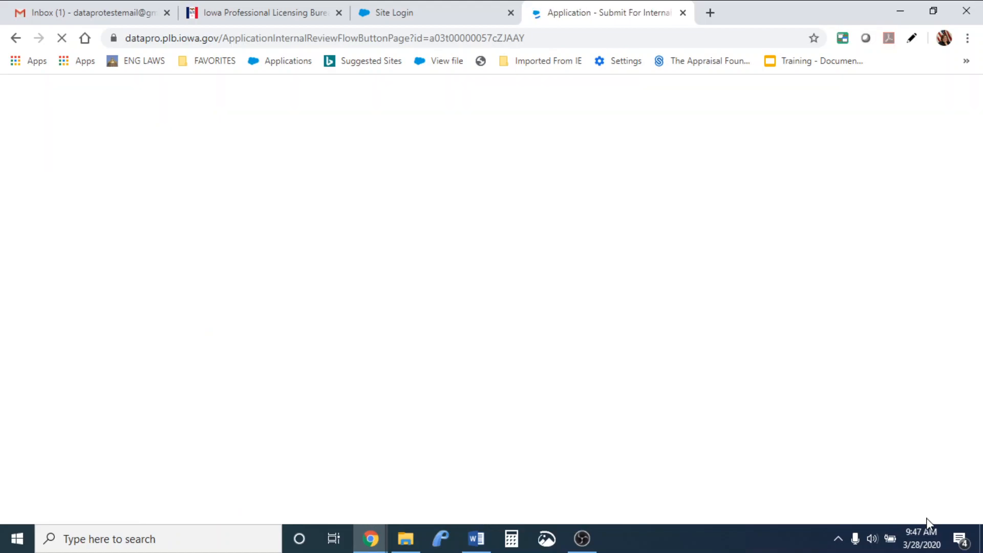
scroll(978, 361, down, 1)
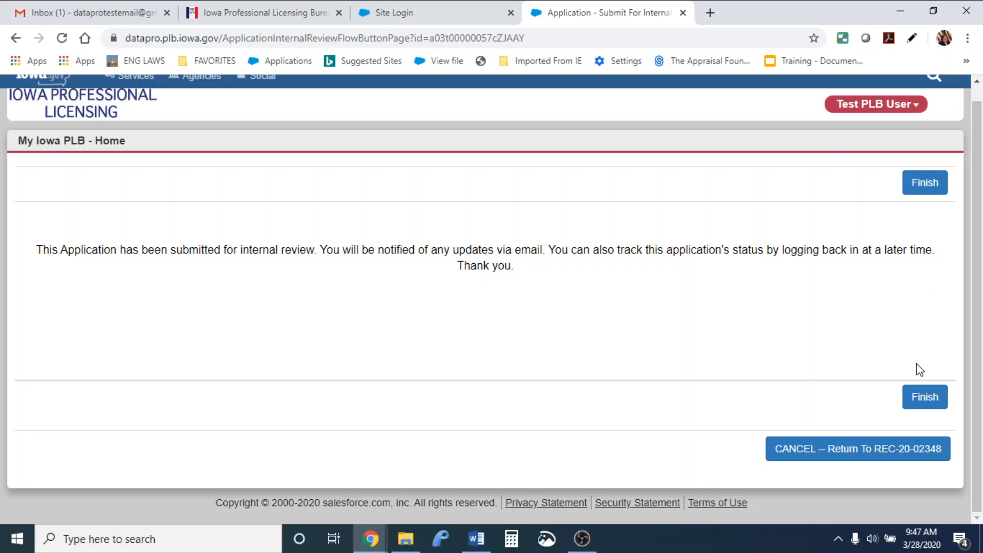
click(920, 397)
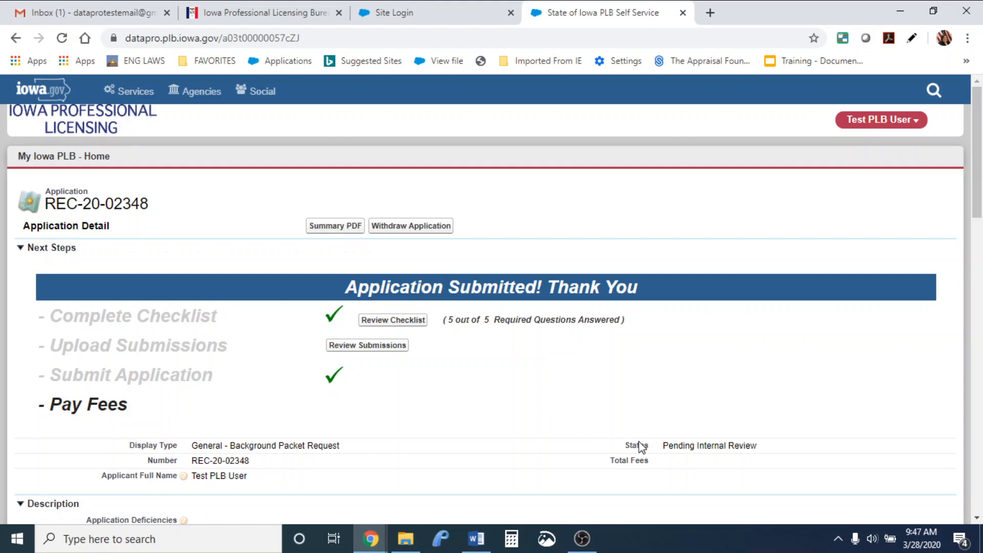
drag(664, 445, 781, 449)
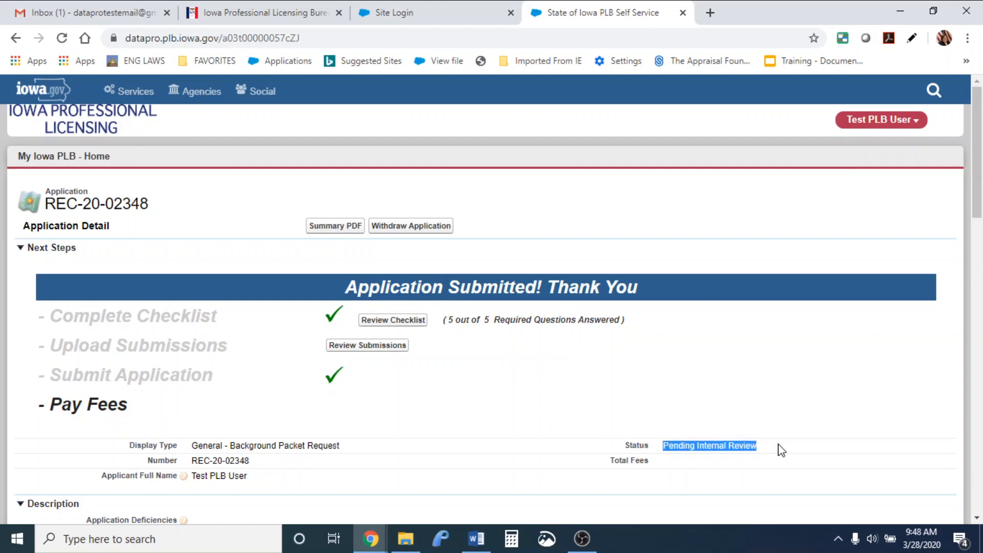
drag(981, 213, 981, 242)
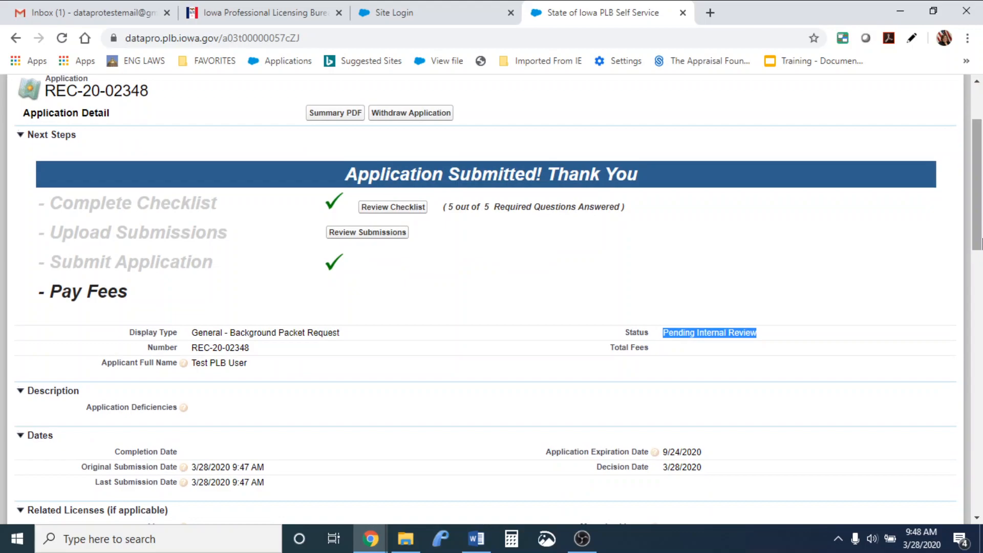